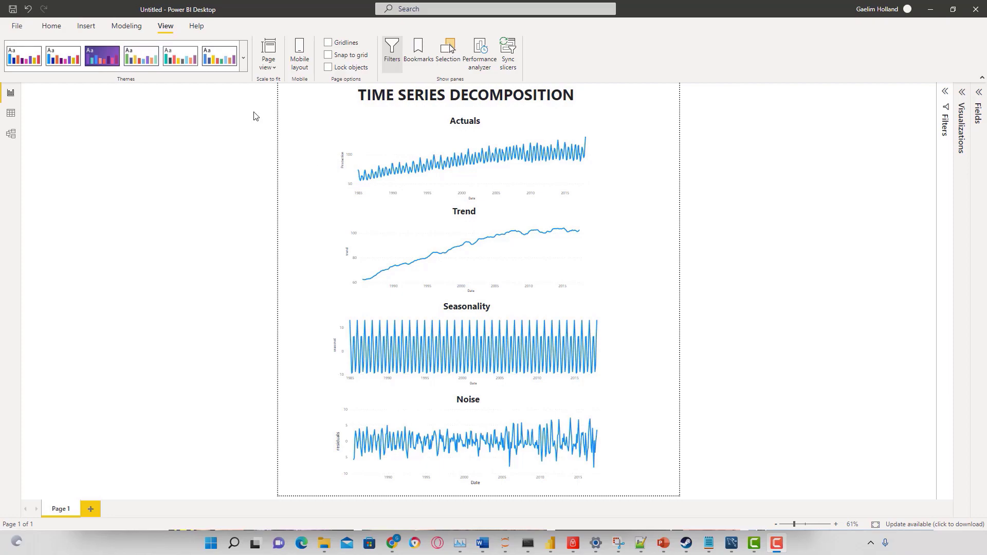
- Fit the report page to width and examine the Trend, Seasonality and Noise charts
click(268, 63)
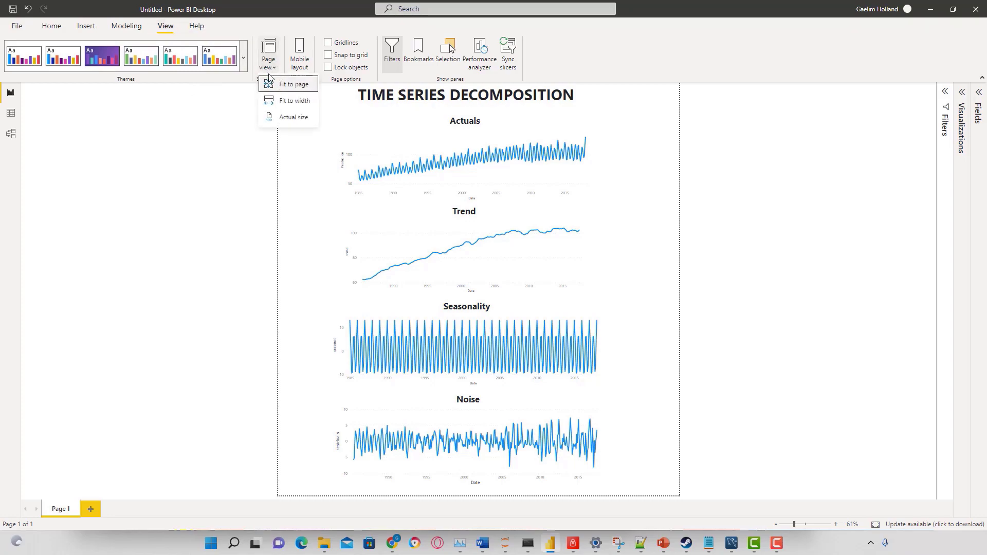
click(273, 105)
scroll(508, 268, down, 3)
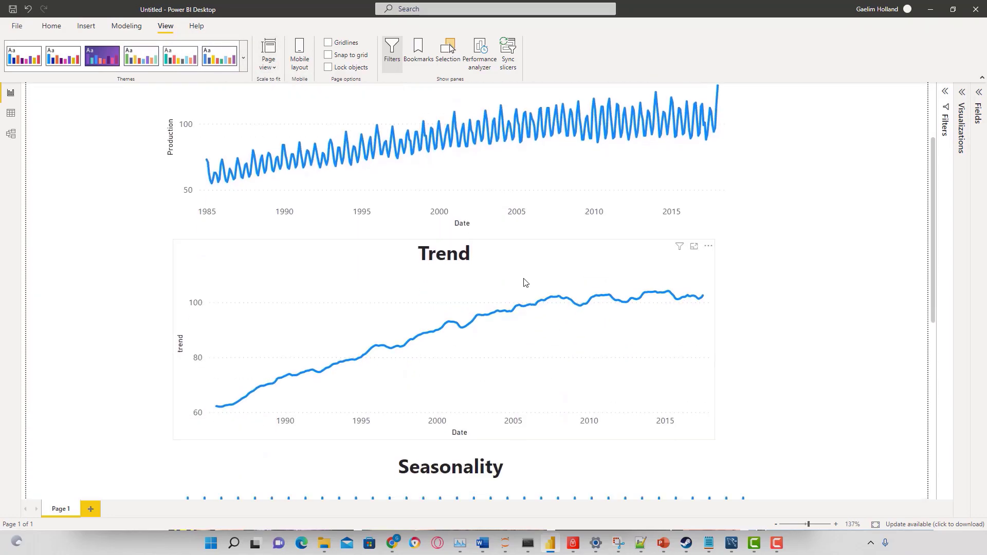
scroll(524, 282, down, 1)
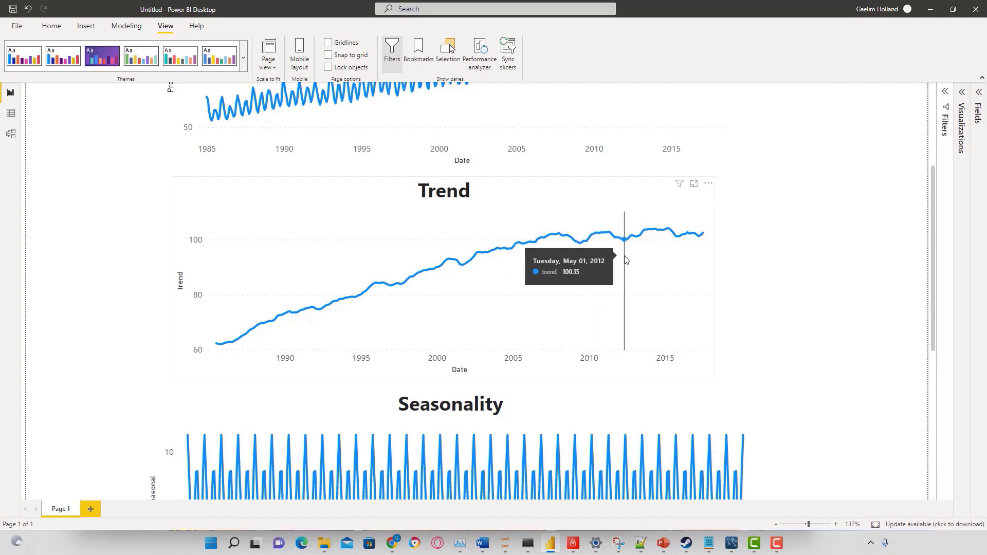
scroll(617, 258, down, 5)
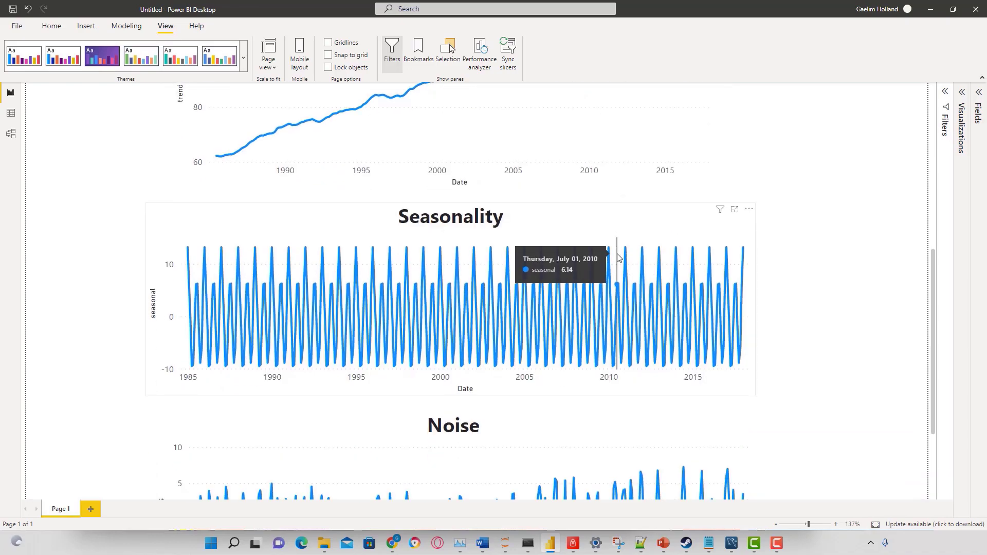
scroll(586, 258, up, 2)
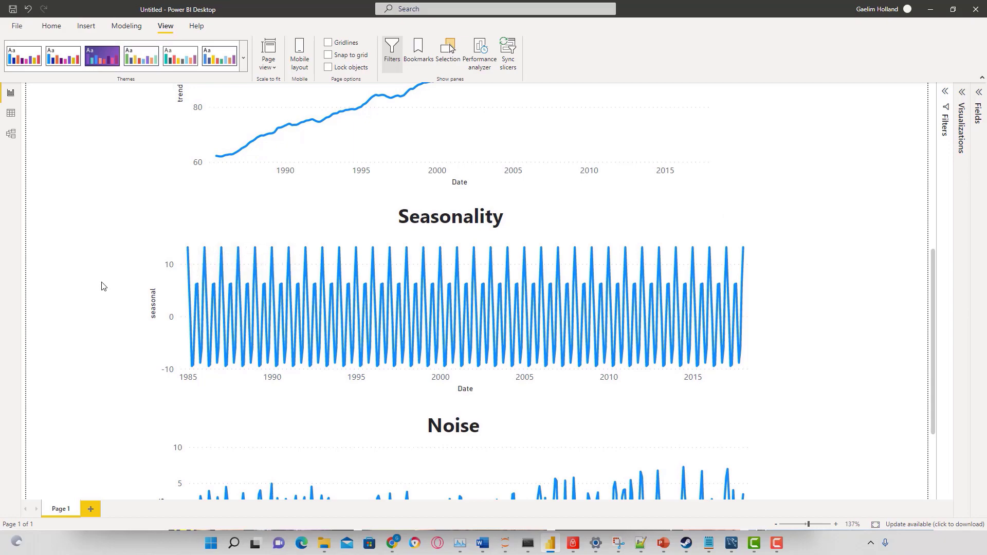
mouse_move(205, 286)
scroll(720, 298, down, 3)
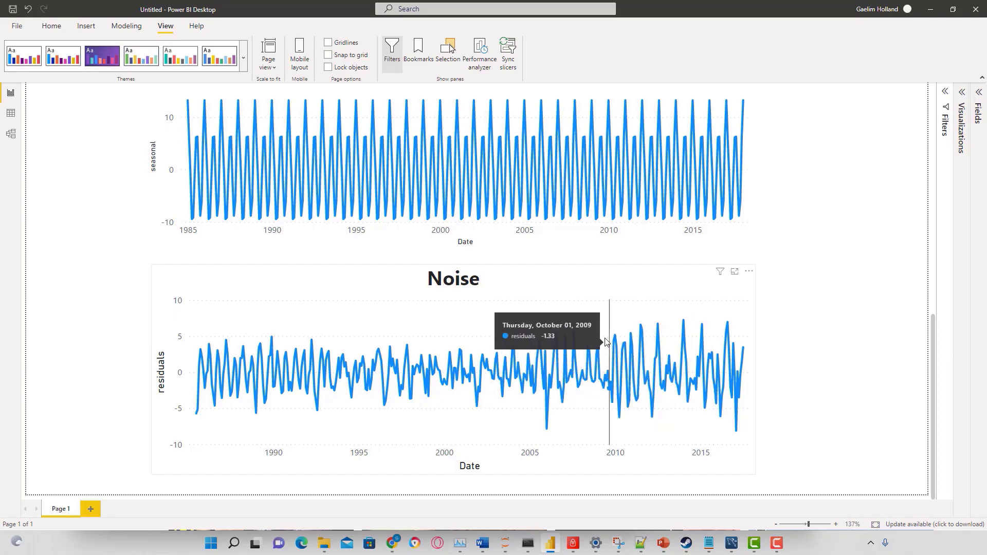
scroll(597, 337, up, 1)
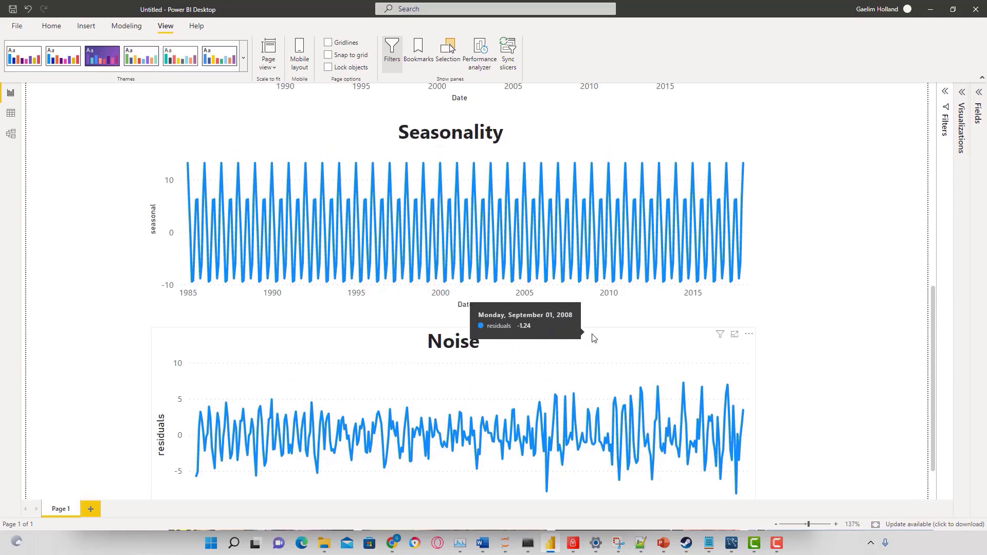
scroll(628, 368, down, 1)
- Compare the Actuals chart with the Trend and Seasonality charts on the report page
scroll(622, 381, up, 4)
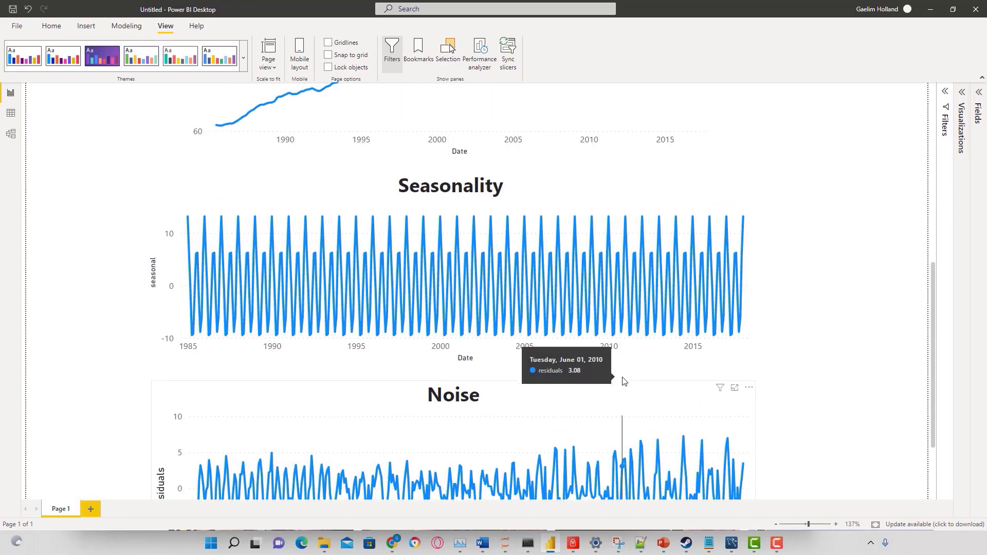
scroll(622, 380, up, 4)
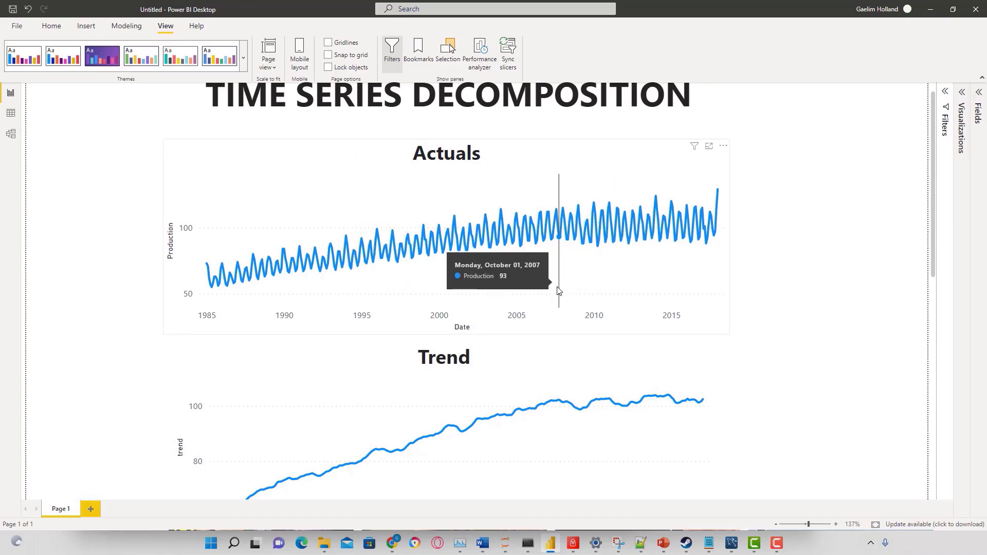
scroll(565, 296, down, 2)
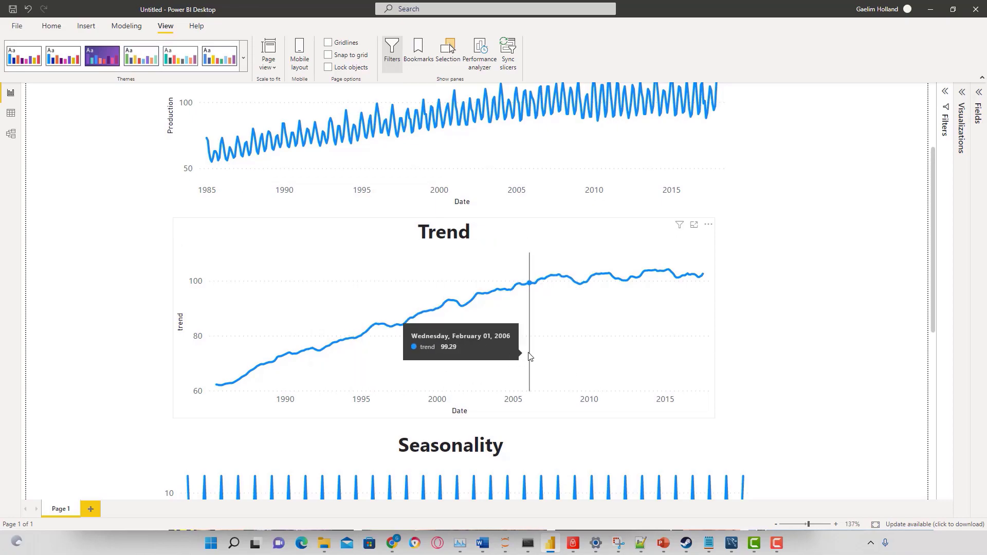
scroll(522, 355, up, 3)
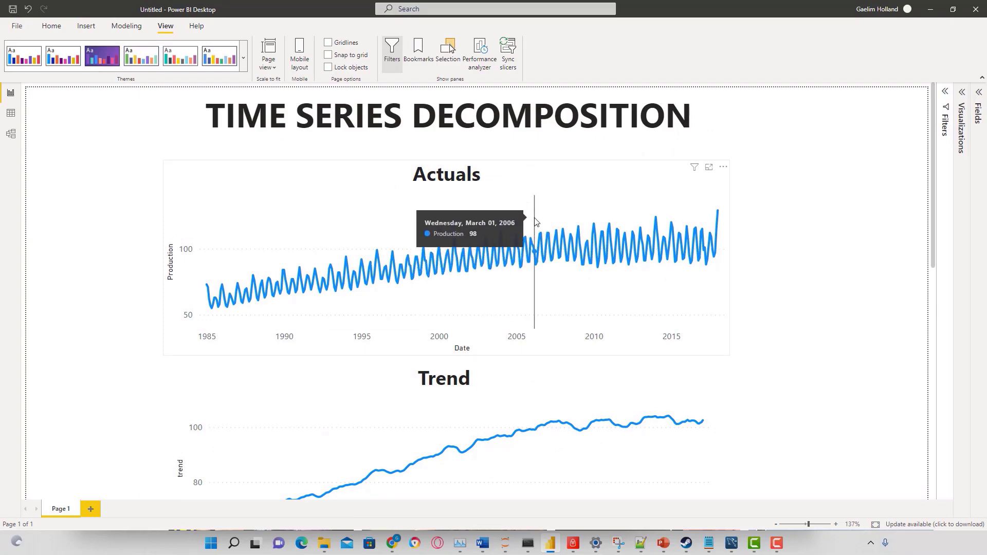
scroll(543, 249, down, 3)
scroll(535, 263, up, 1)
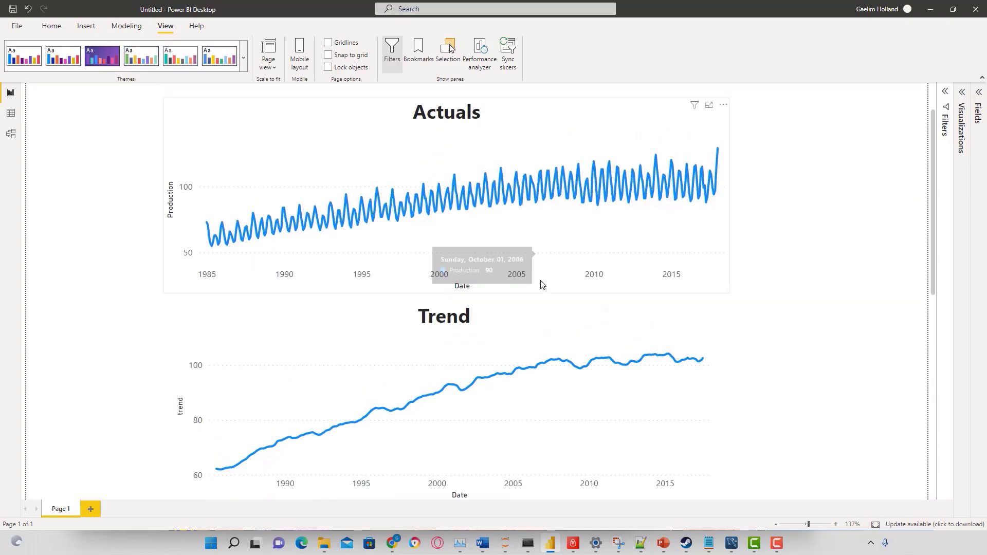
scroll(474, 258, up, 1)
- Fit the whole time series decomposition page in the view
click(269, 66)
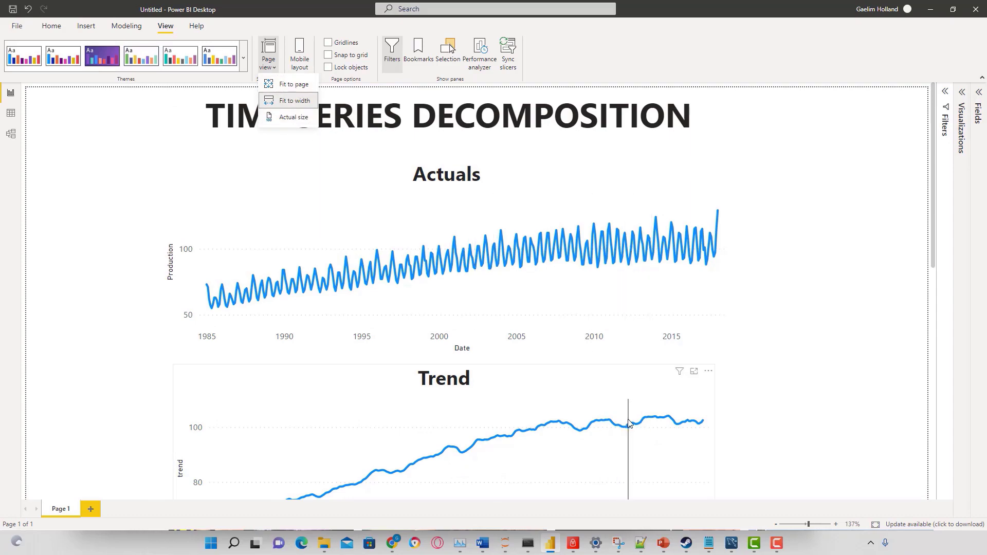
click(271, 57)
click(271, 58)
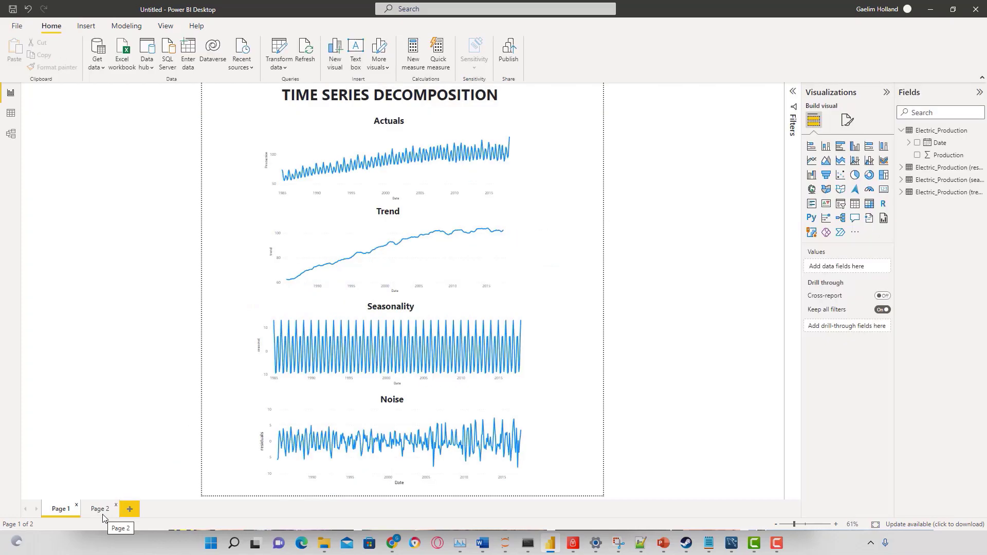
- On Page 2, build a table from the Date and Production fields of Electric_Production and enlarge it
click(101, 509)
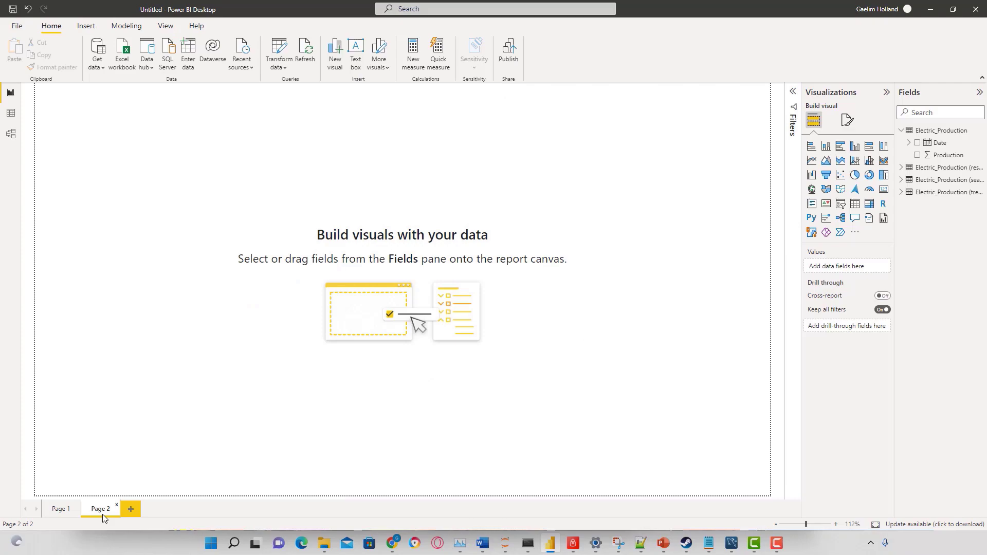
click(918, 143)
click(918, 154)
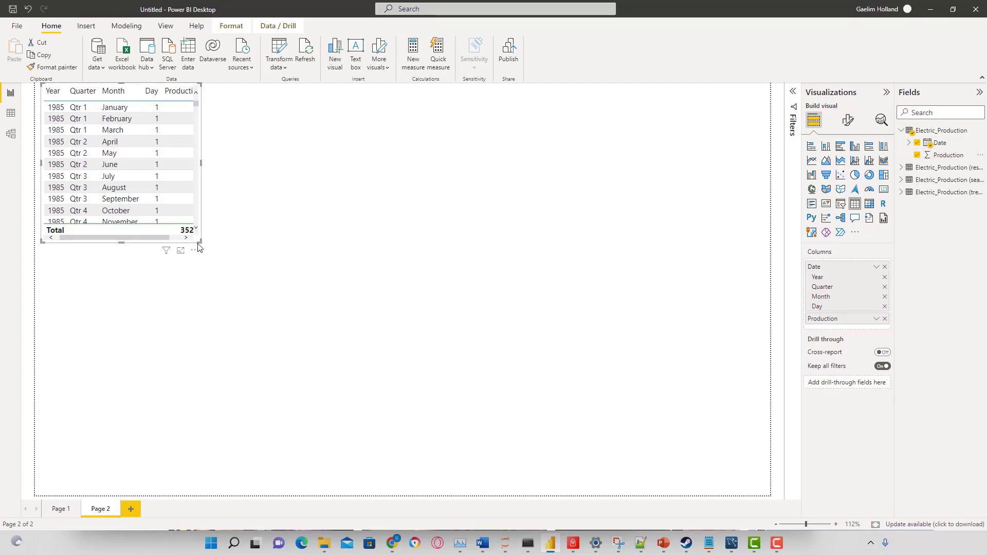
drag(198, 239, 475, 356)
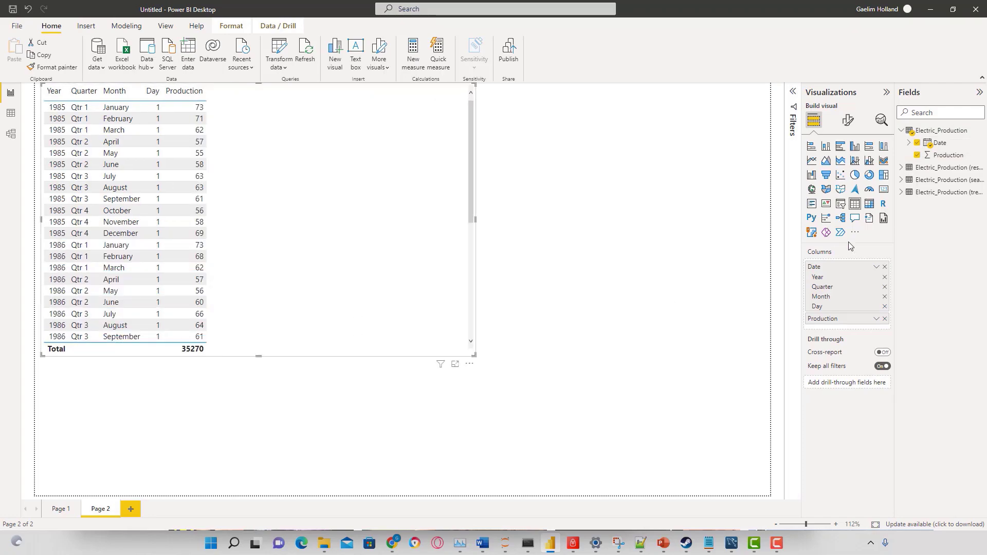
- Show Date in the table as plain dates instead of the date hierarchy, and make the table wider
click(876, 266)
click(900, 321)
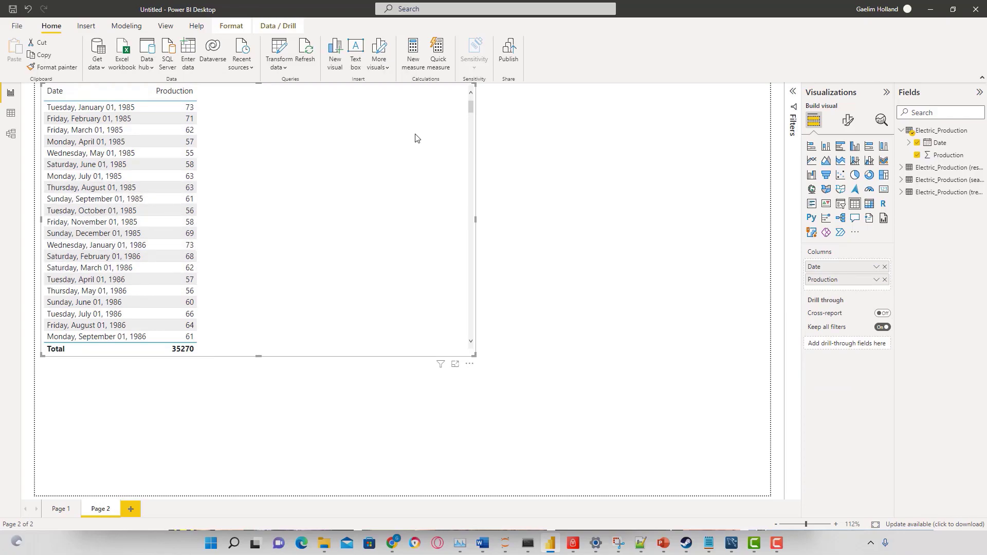
mouse_move(471, 115)
mouse_down()
mouse_move(461, 354)
mouse_move(466, 101)
mouse_up()
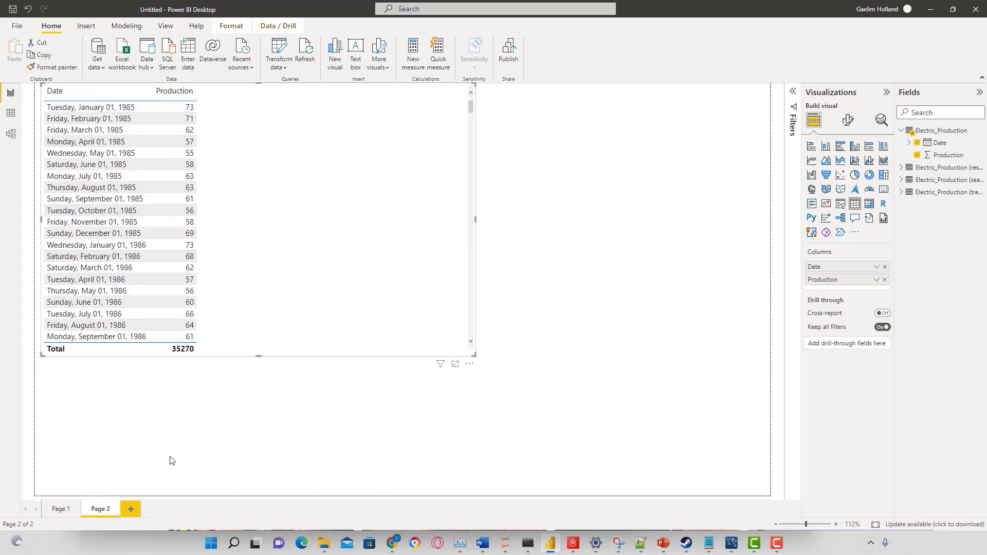
drag(474, 355, 525, 343)
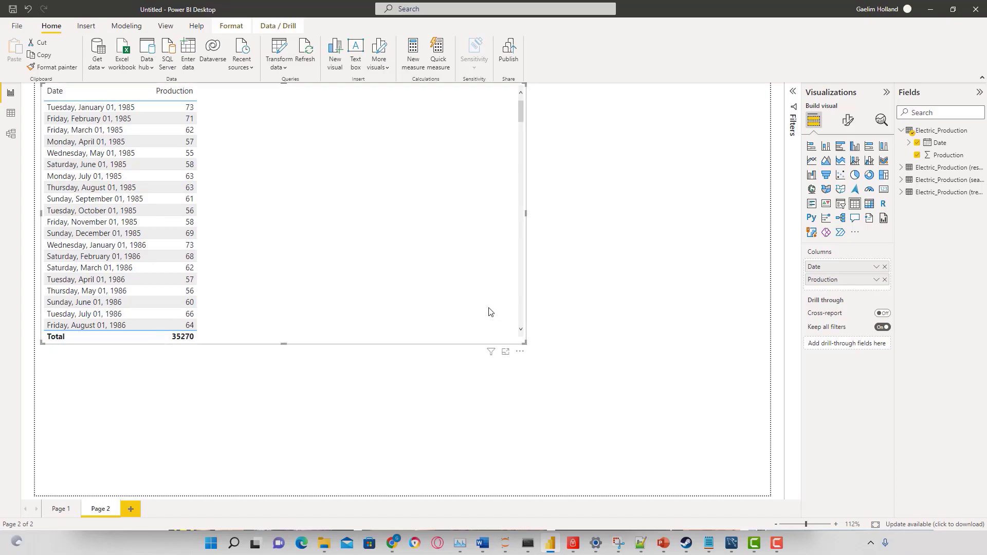
- Convert the table to a Python visual and enter a script that indexes dataset by Date, applies asfreq('MS') and plots seasonal_decompose
click(812, 218)
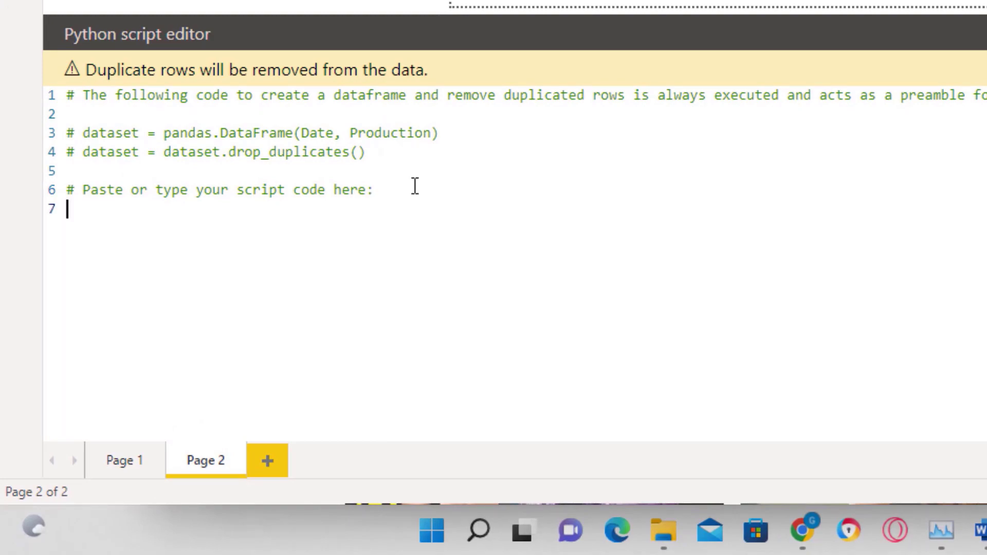
text(import pandas as pd import matplotlib.pyplot as plt from statsmodels.tsa.seasonal import seasonal_decompose df = dataset df['Date'] = pd.to_datetime(df['Date']) df = df.set_index('Date') df = df.asfreq('MS') seasonal_decompose(df).plot() plt.show())
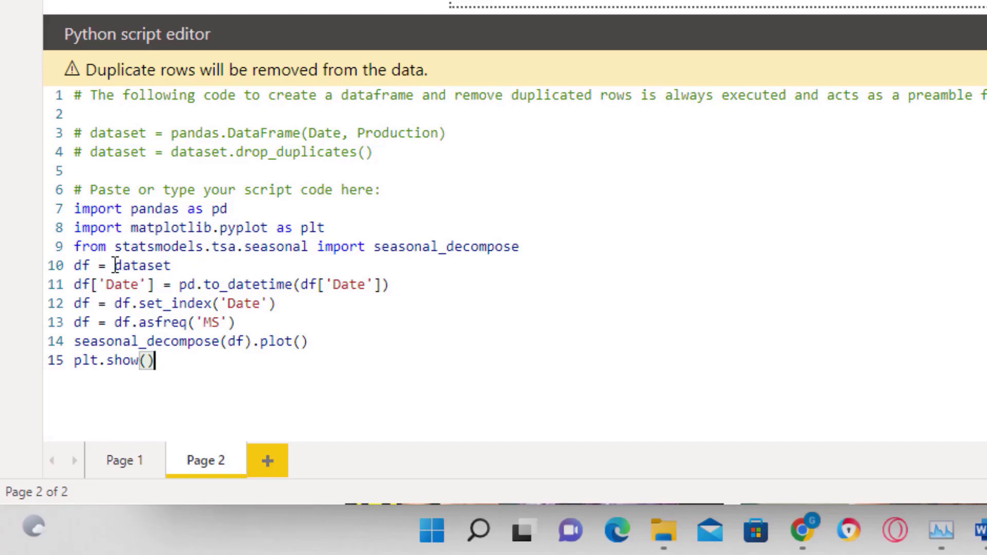
- Examine the script's dataset variable, the set_index('Date') line, the seasonal_decompose import and the 'MS' frequency argument
drag(171, 265, 122, 266)
click(177, 151)
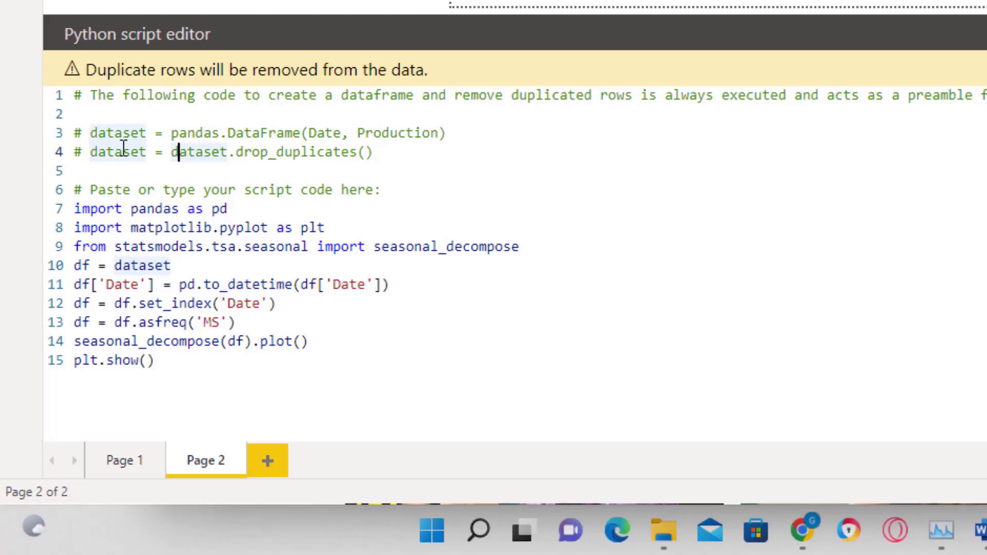
drag(90, 152, 146, 151)
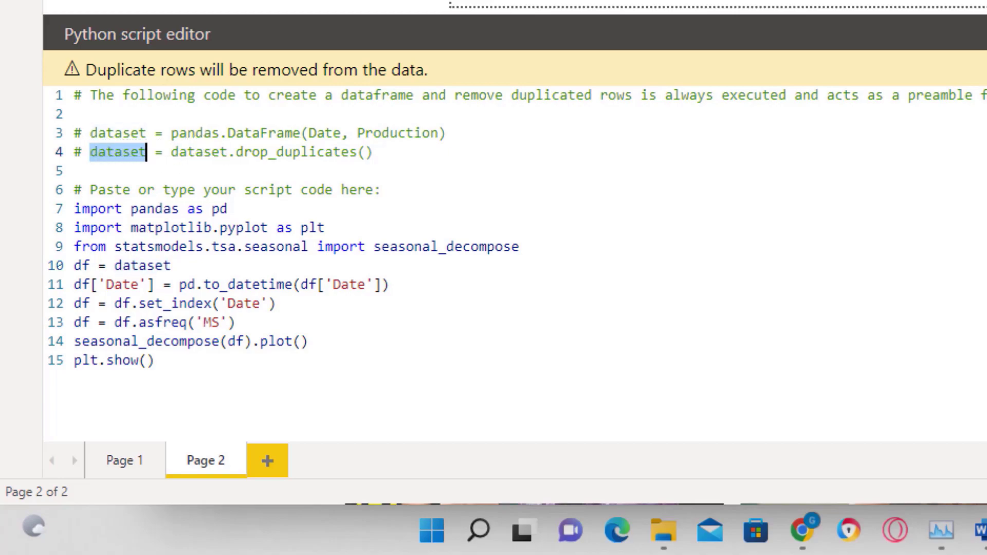
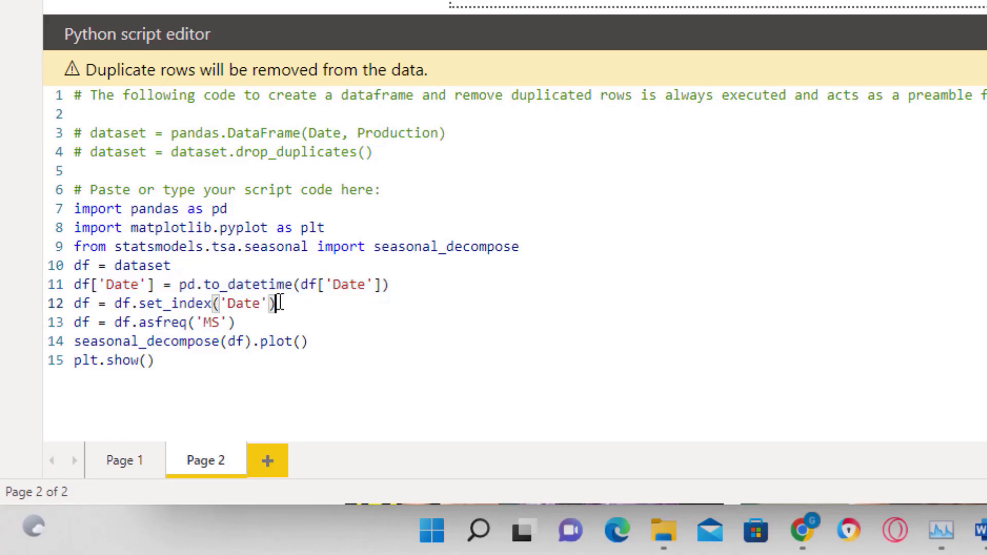
drag(277, 303, 57, 319)
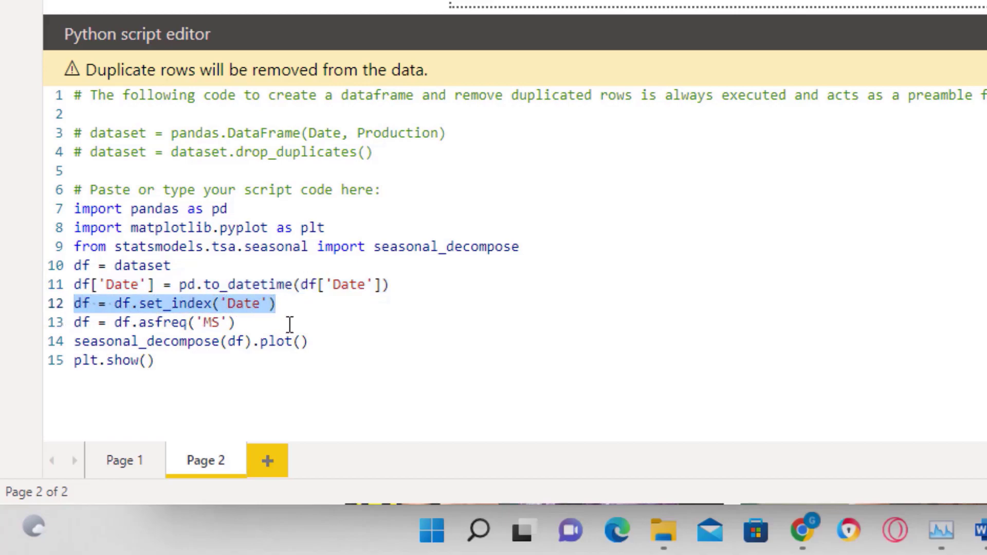
drag(532, 247, 374, 248)
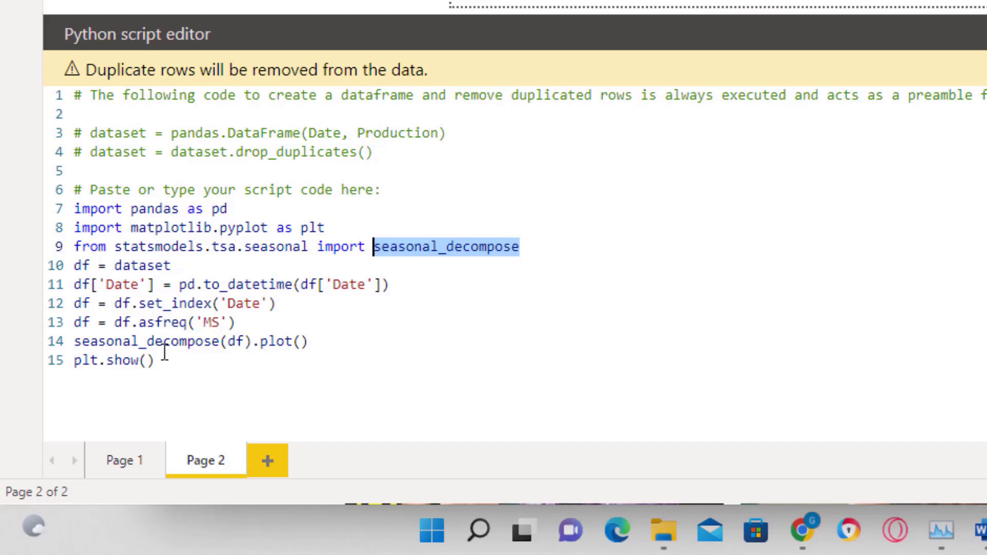
drag(235, 322, 73, 325)
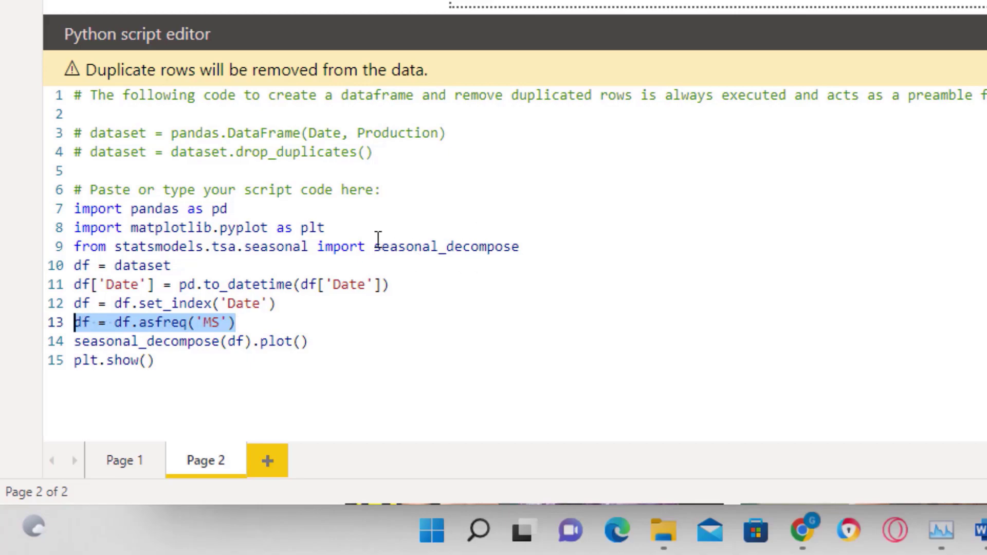
click(226, 324)
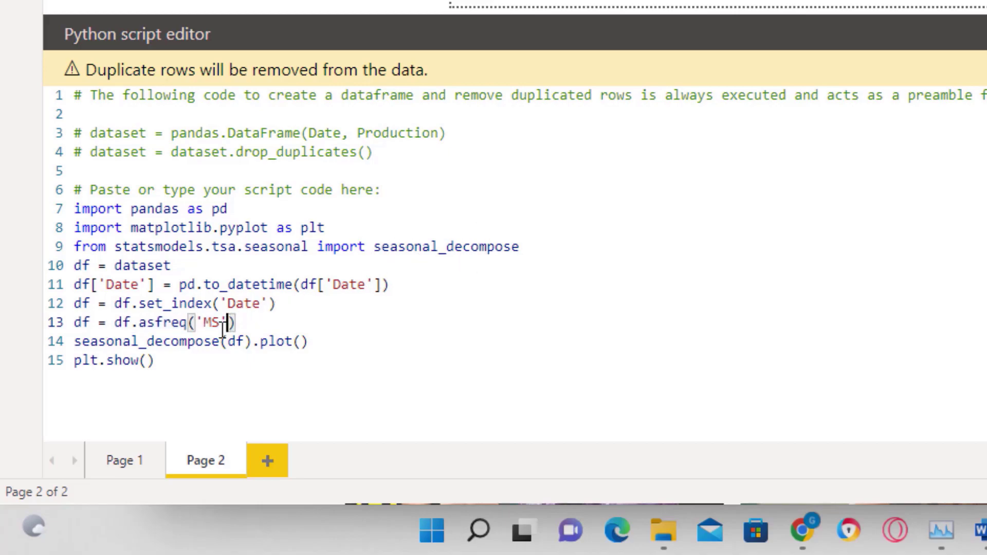
drag(220, 324, 203, 324)
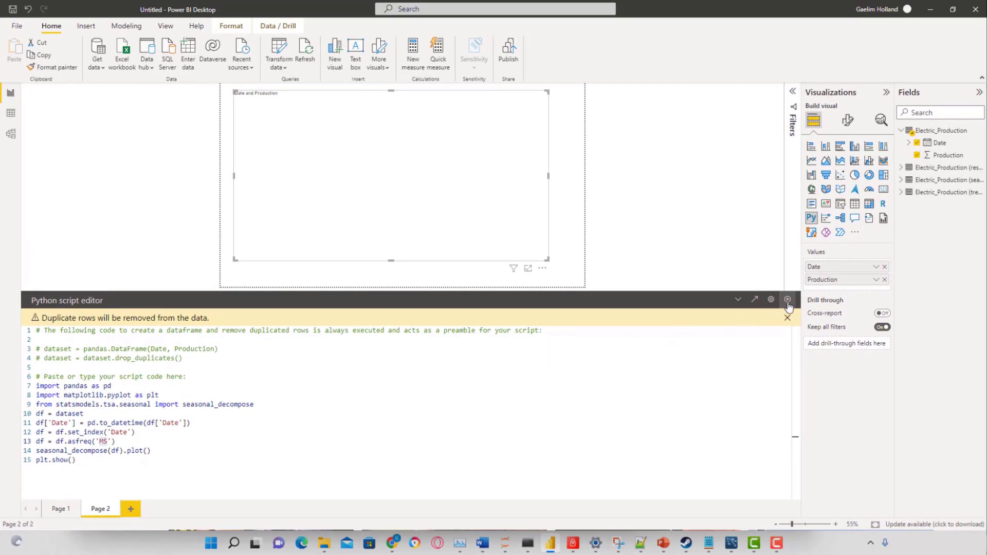
- Run the Python script to render the decomposition plot, and make the visual narrower
click(455, 348)
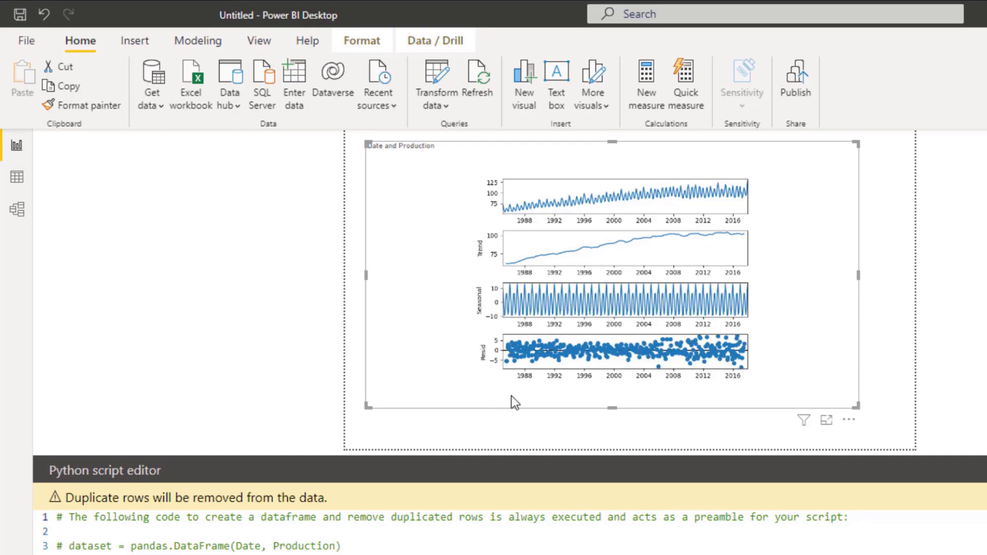
drag(850, 405, 794, 404)
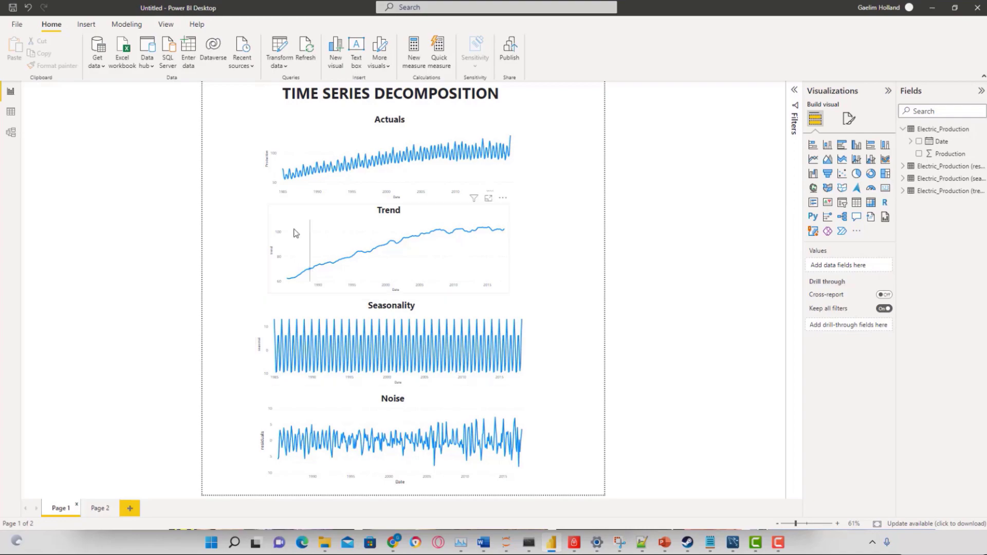
- From Page 1, open the report's queries in the Power Query Editor and maximize its window
click(282, 52)
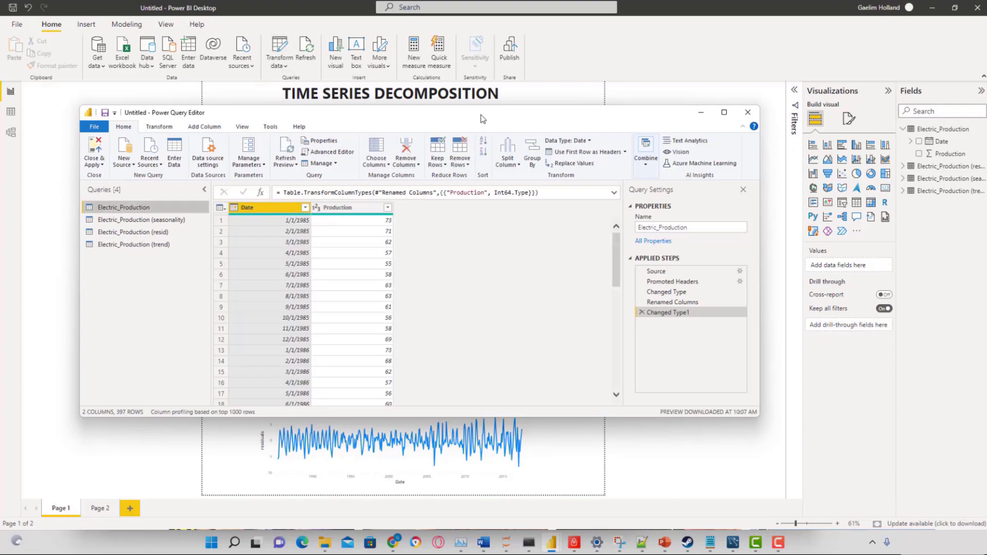
drag(480, 114, 498, 91)
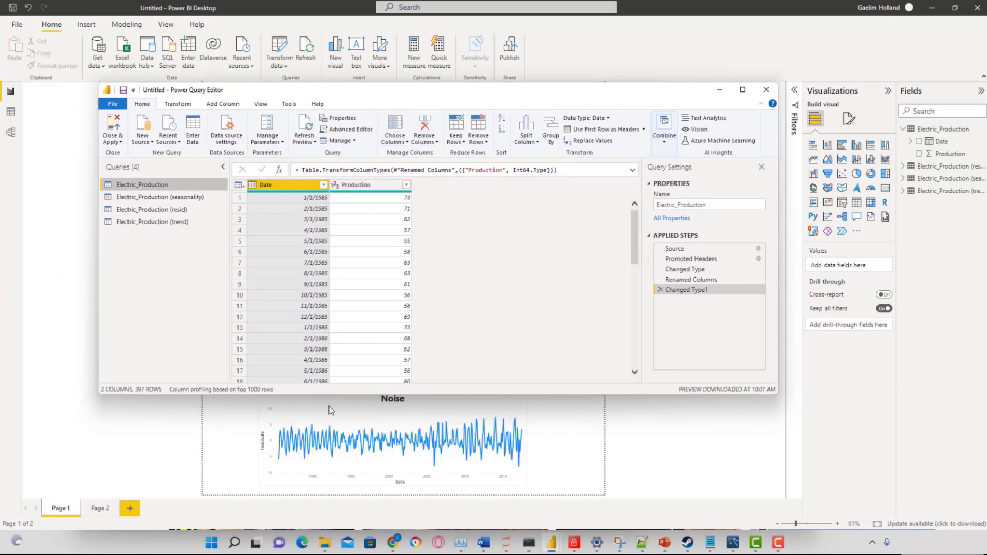
click(743, 89)
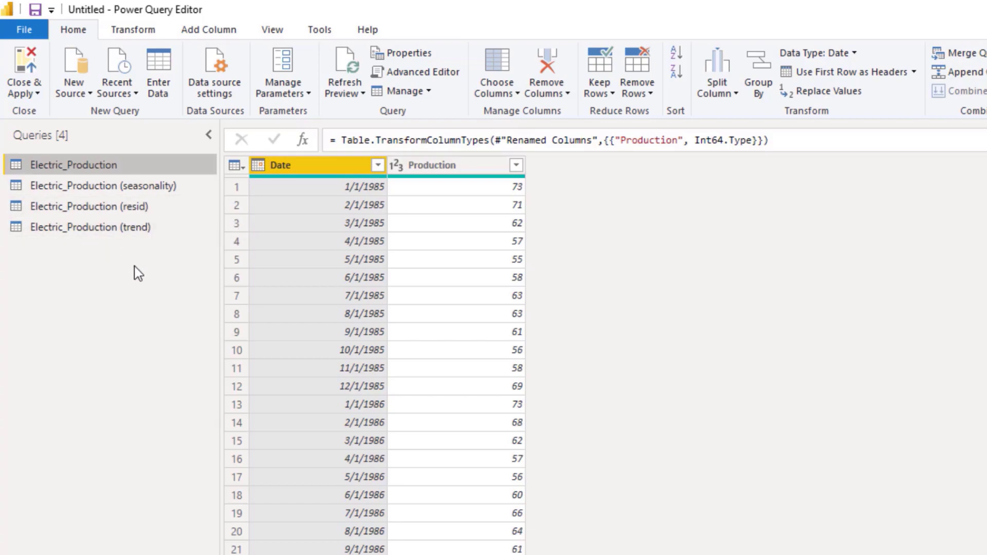
- Examine the Python script applied in the Electric_Production (seasonality) query, including its .seasonal attribute and reset_index line
click(128, 188)
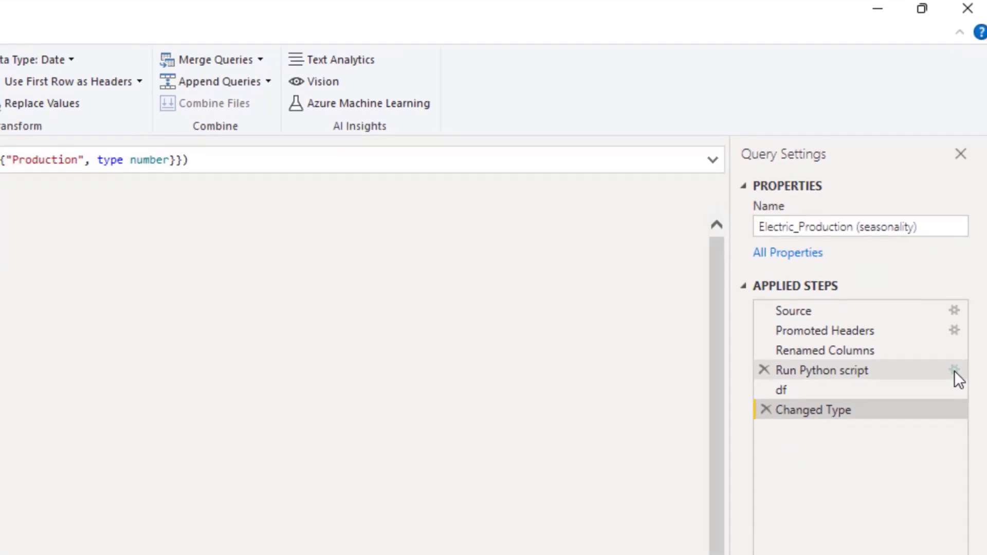
click(945, 406)
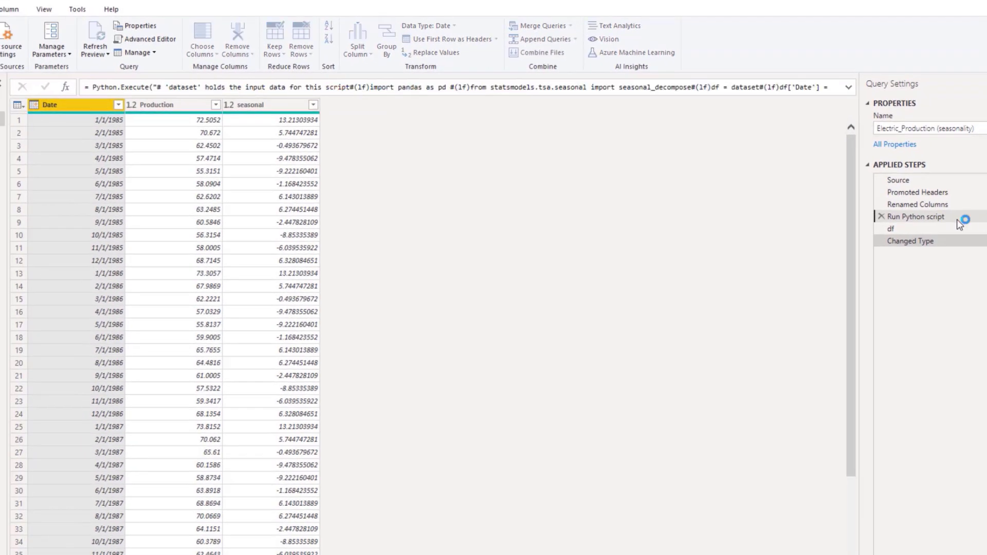
click(960, 219)
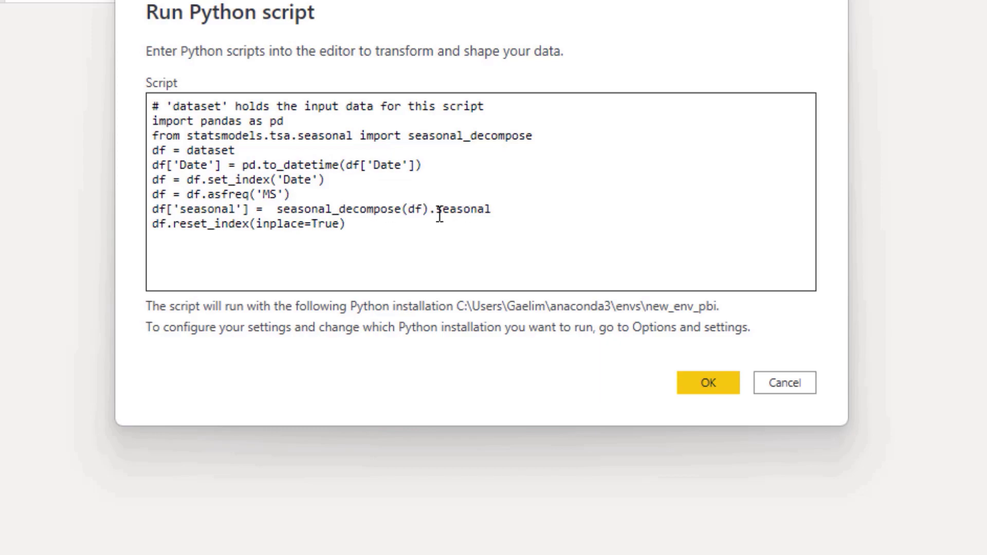
drag(496, 209, 440, 205)
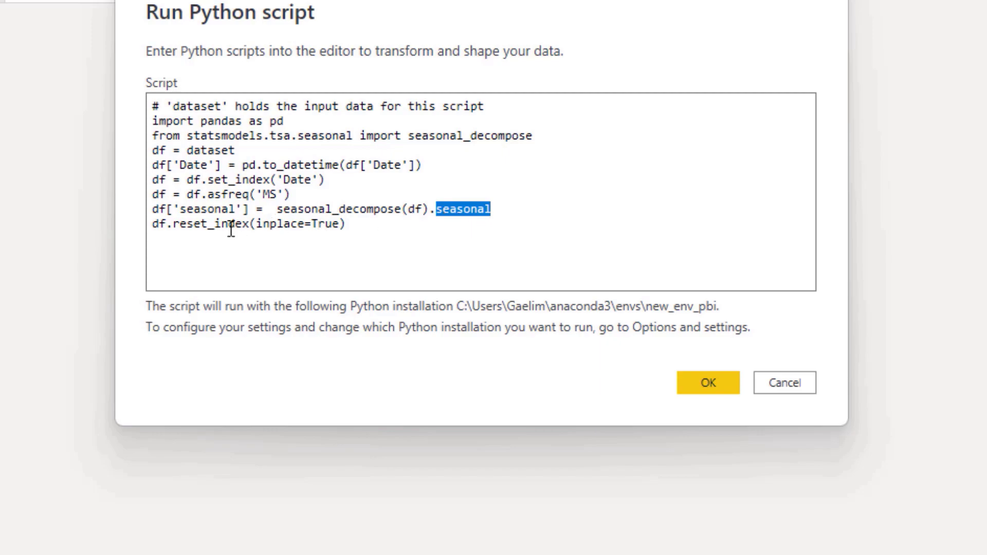
click(312, 226)
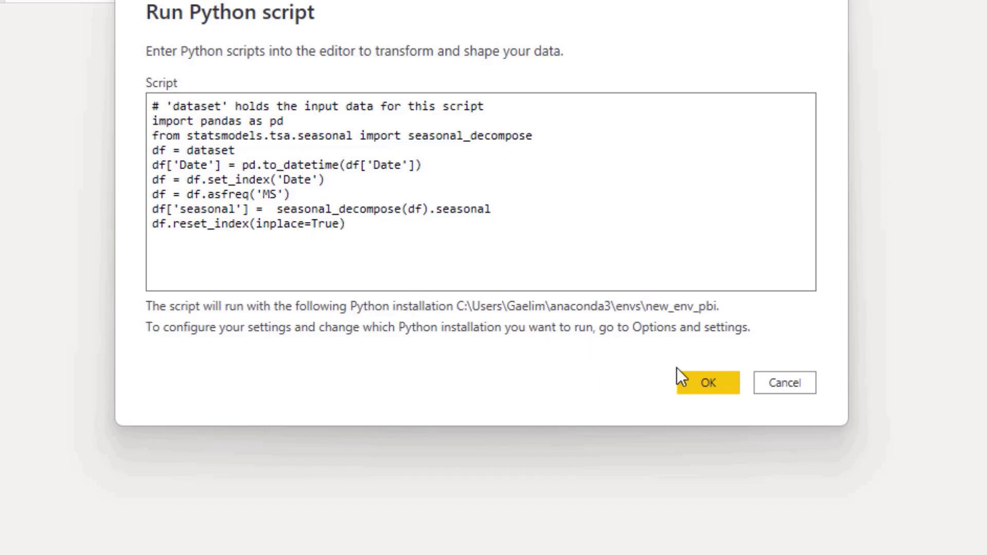
click(707, 382)
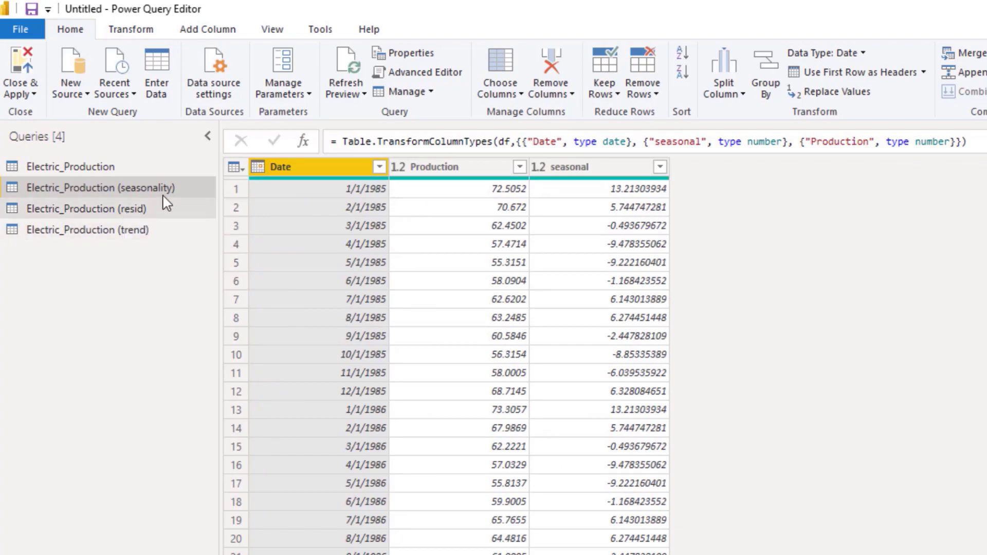
- In the Electric_Production (resid) query's Python script, check the .resid attribute and comment out the df.reset_index(inplace=True) line
click(132, 214)
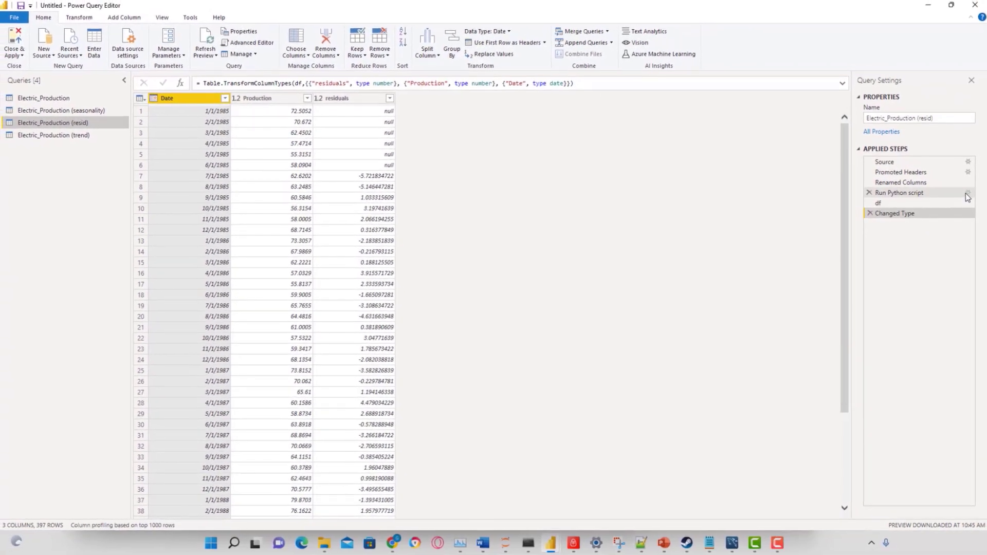
click(968, 193)
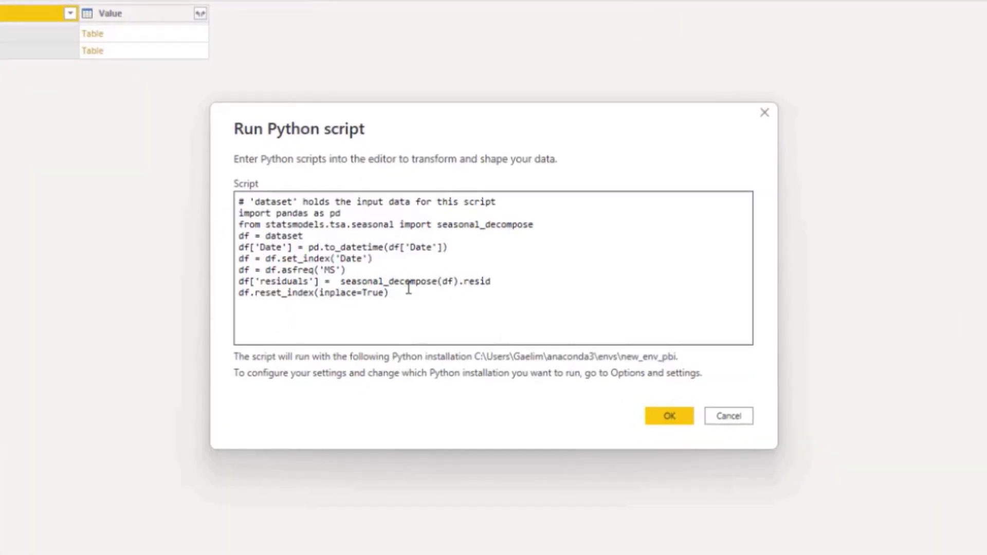
drag(499, 281, 460, 277)
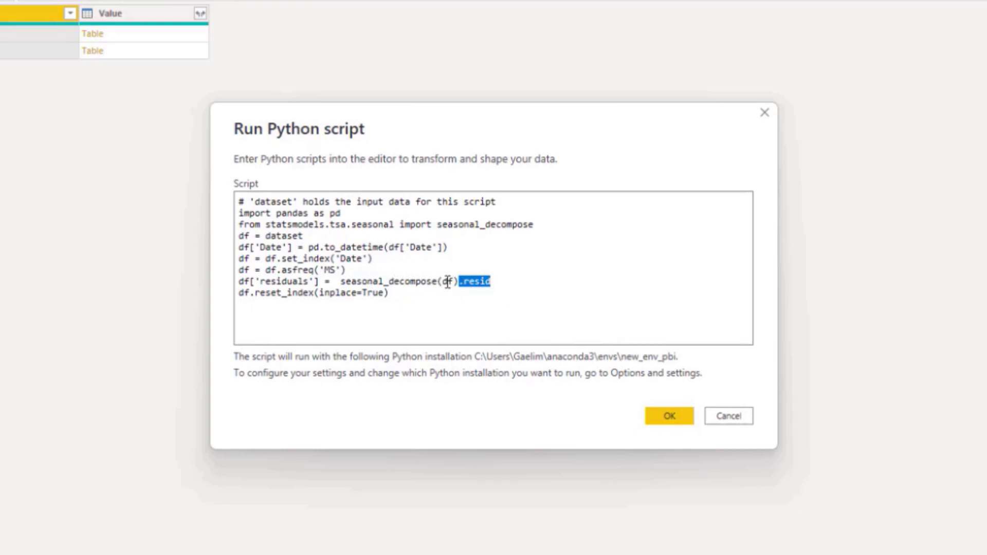
click(316, 296)
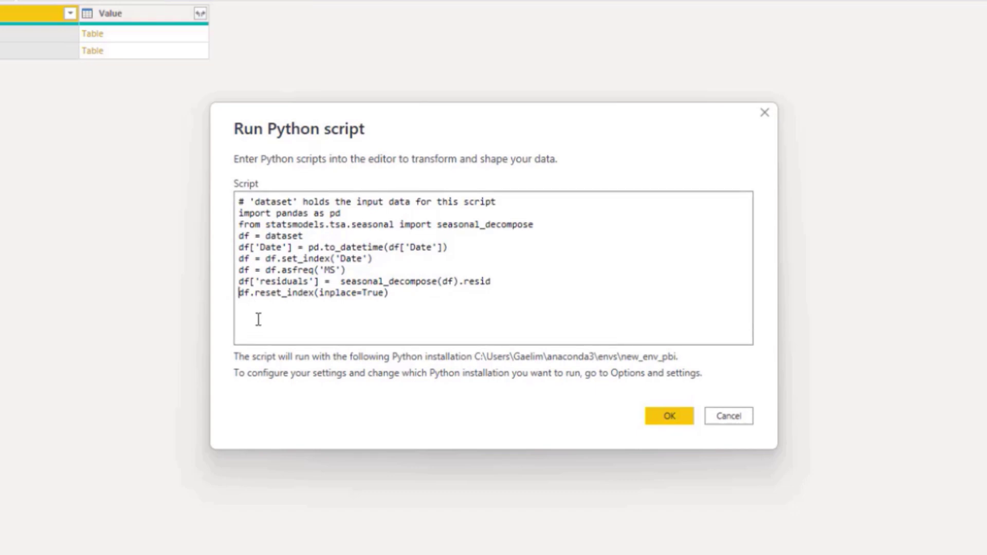
key(Home)
text(#)
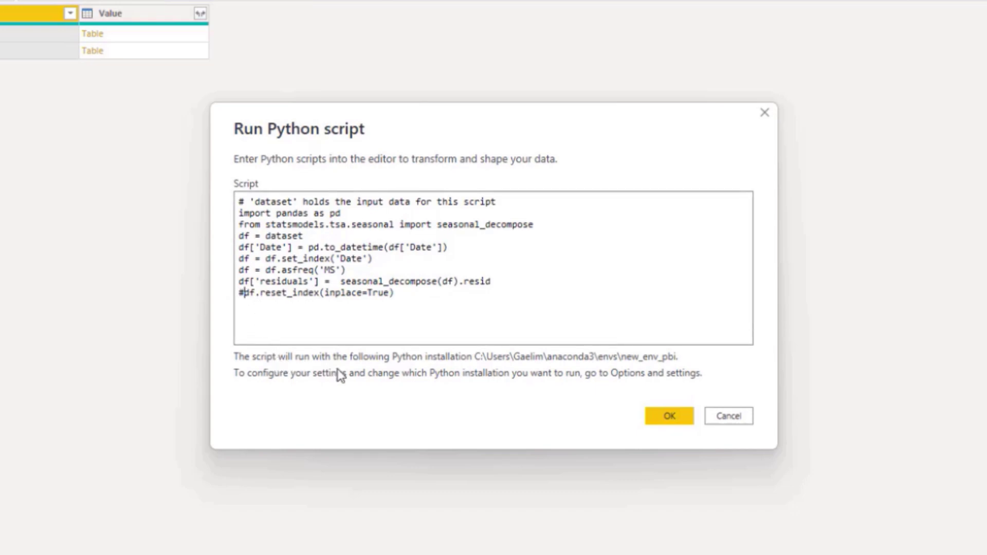
click(669, 416)
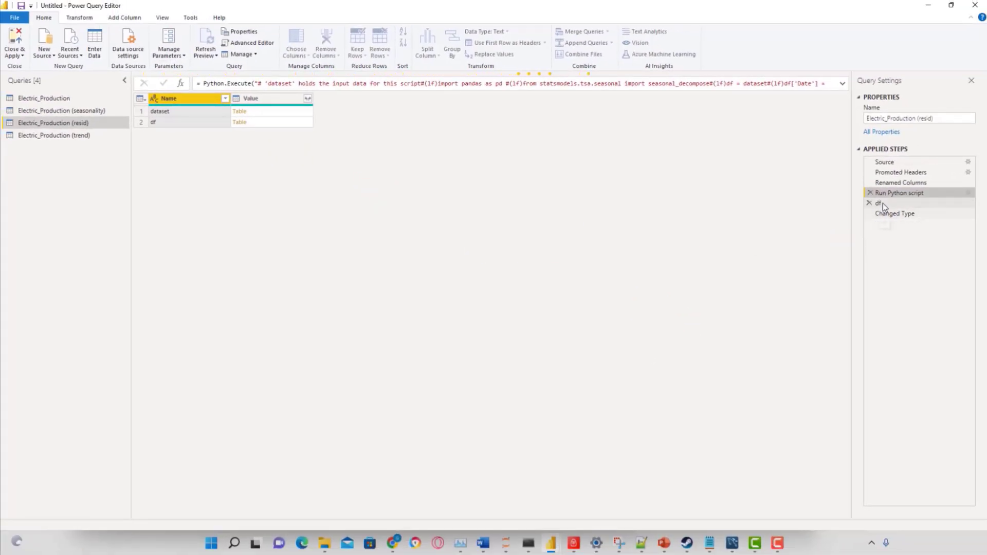
- Check the df and Changed Type results of the resid query, and delete its Changed Type step
click(882, 203)
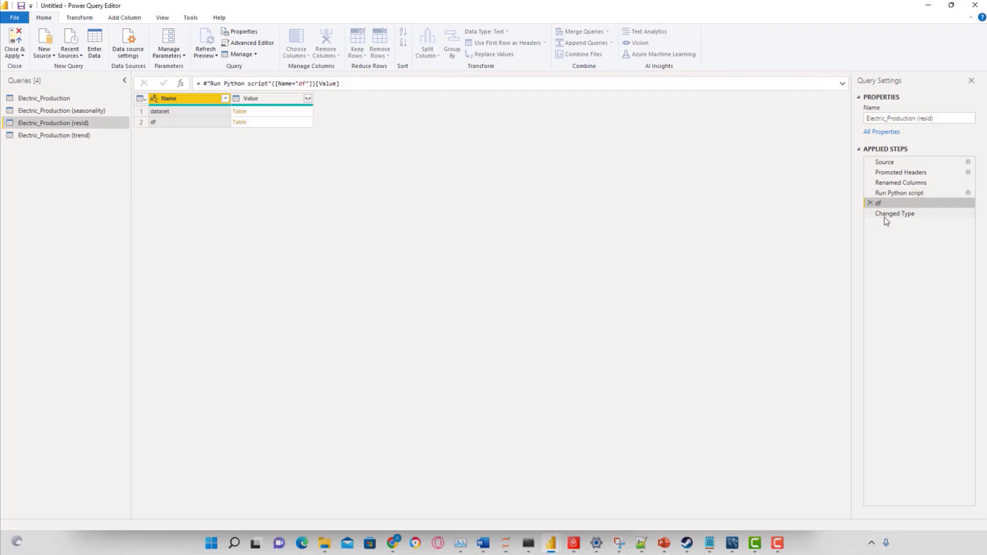
click(889, 215)
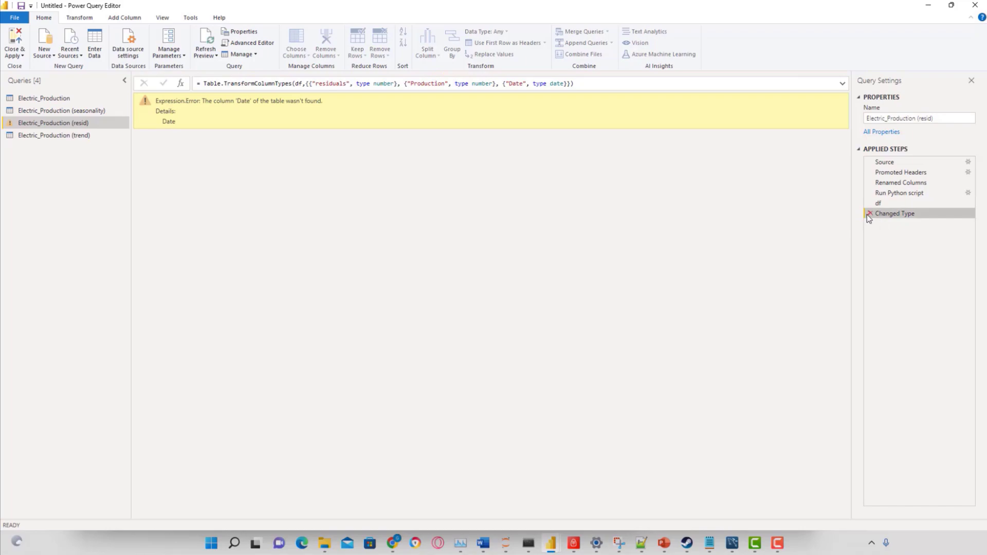
click(867, 214)
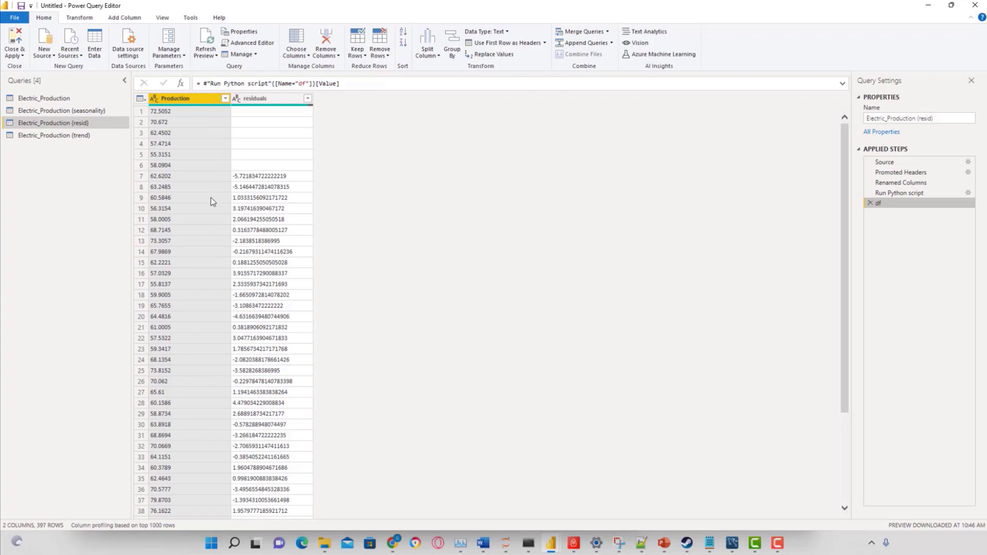
- Uncomment df.reset_index(inplace=True) in the resid query's Python script, rerun it and show the df step's output
click(968, 193)
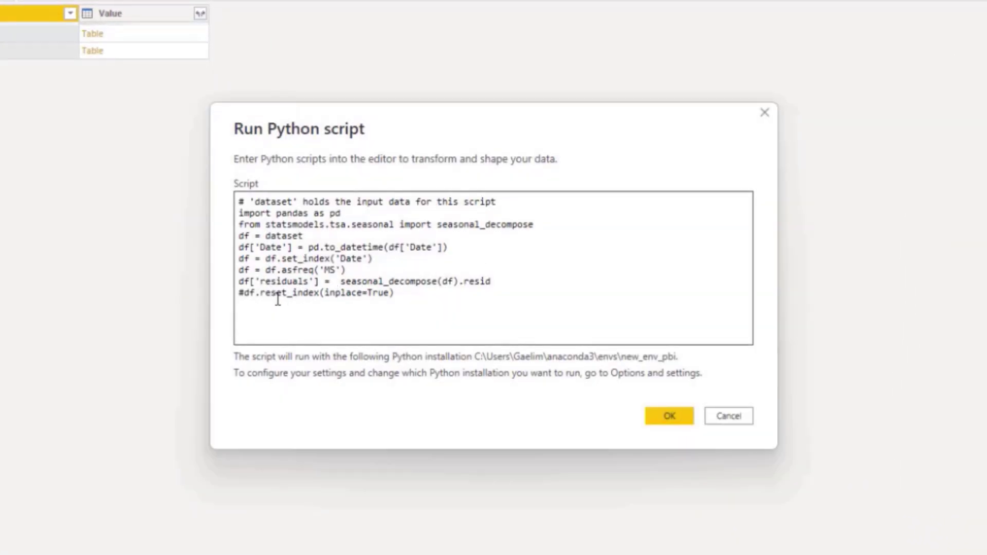
click(245, 293)
key(BackSpace)
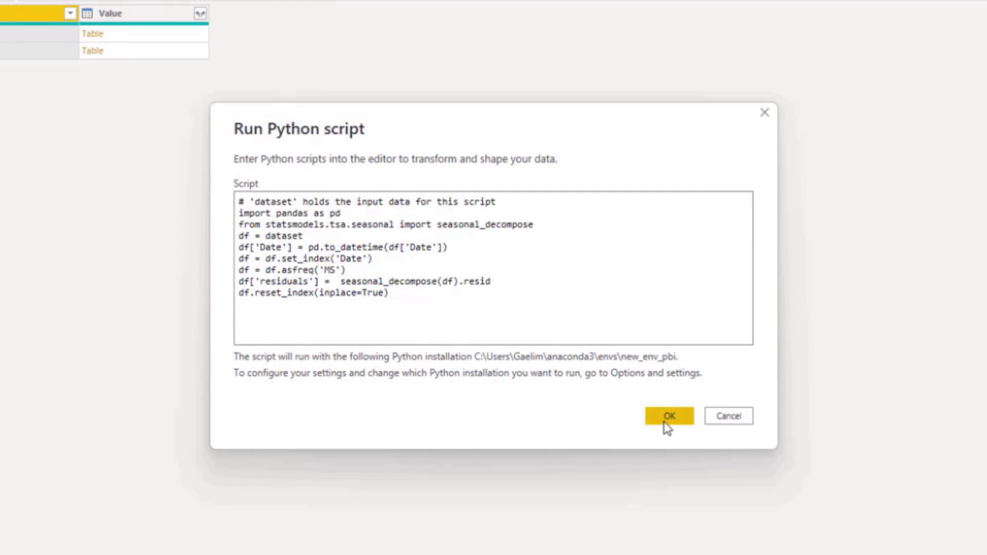
click(668, 416)
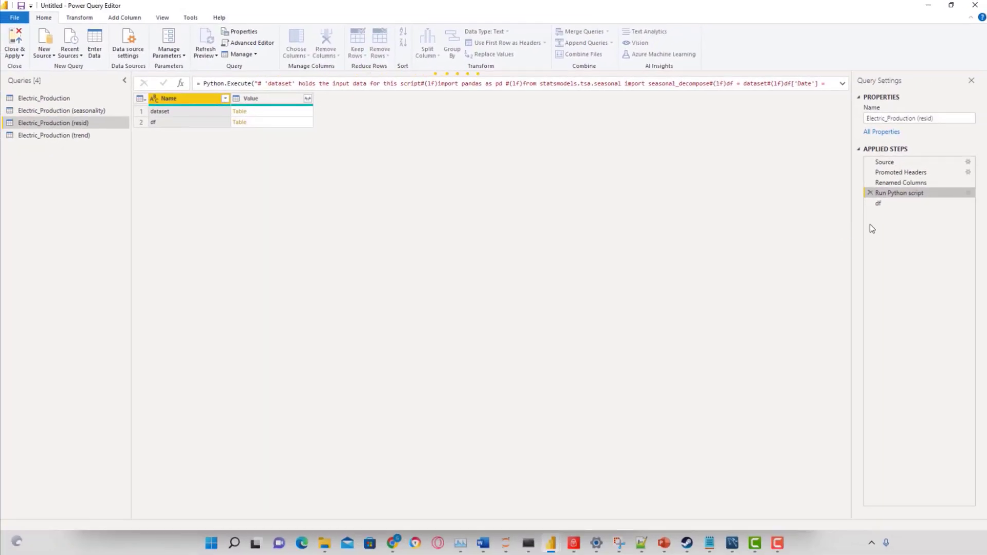
click(886, 205)
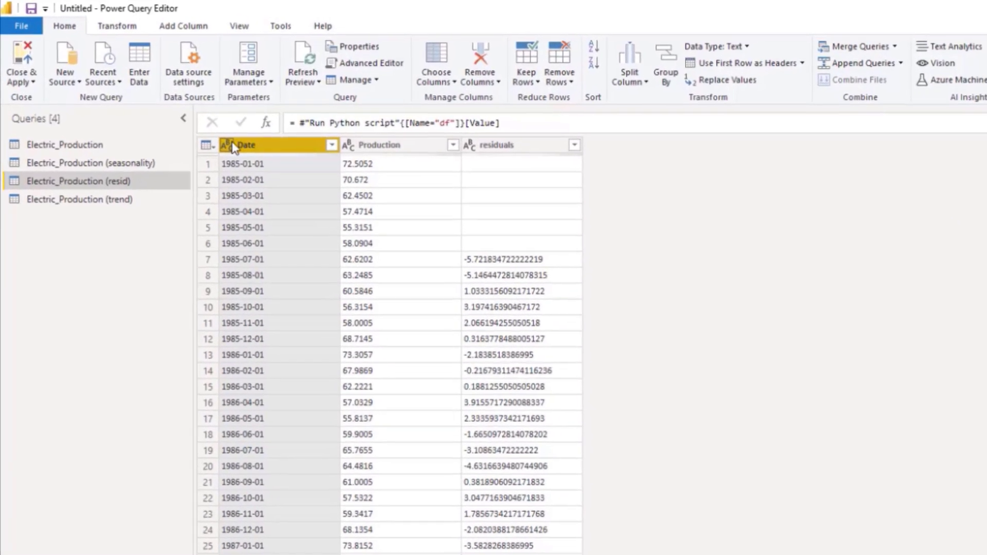
- Set the data type of the resid query's Date column to Date, and view the Electric_Production (trend) query
click(232, 146)
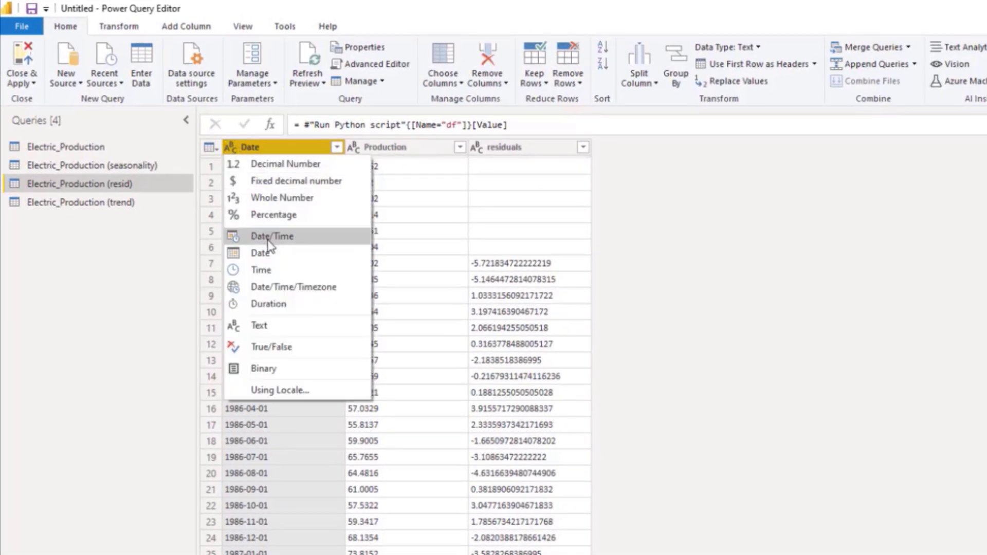
click(260, 253)
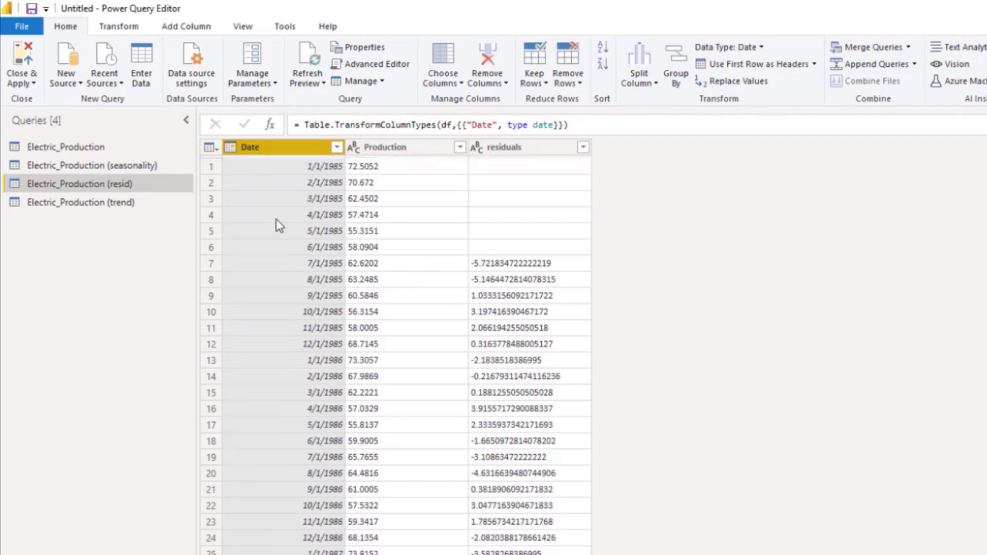
click(121, 203)
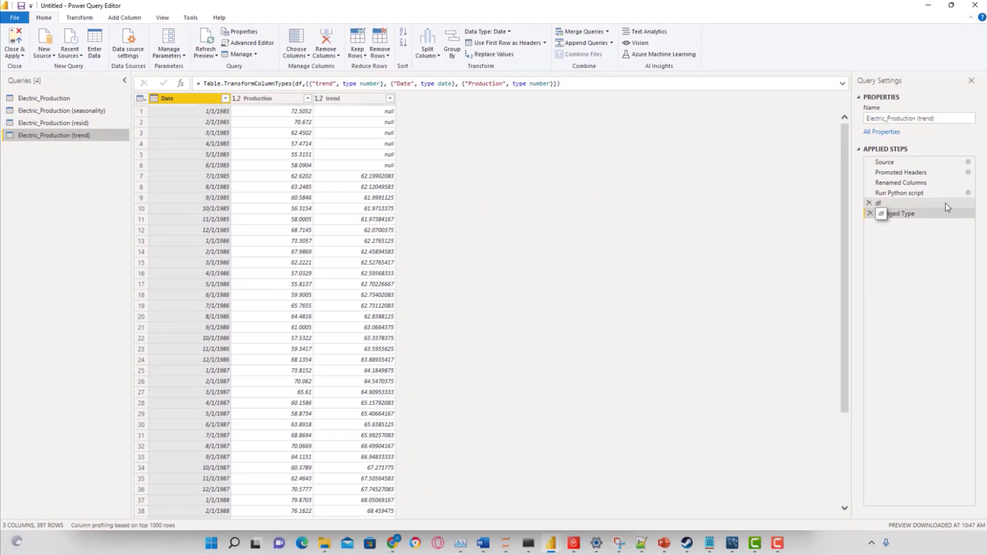
- Close the query editor with the changes applied, and add the residuals field to the Noise line chart on Page 1
click(15, 55)
key(Escape)
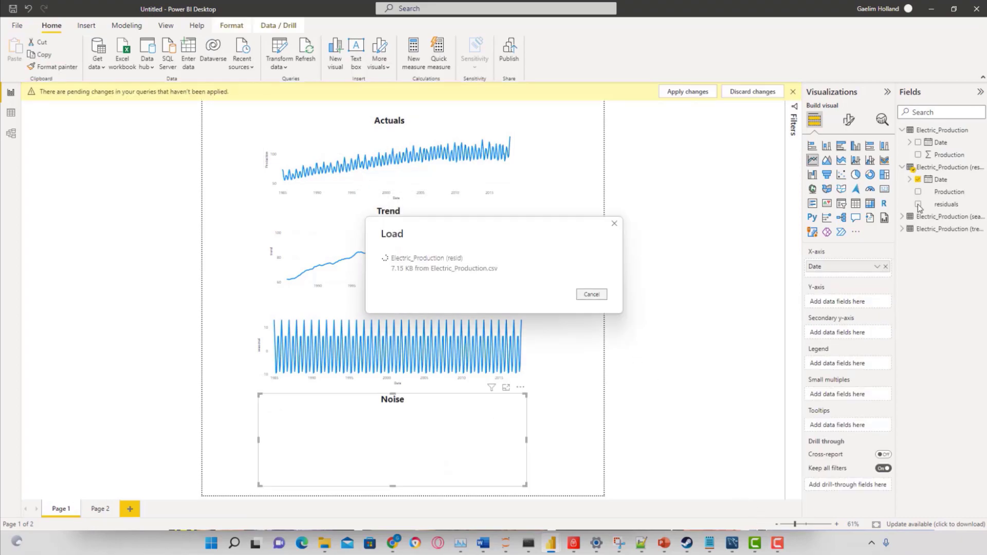
click(919, 205)
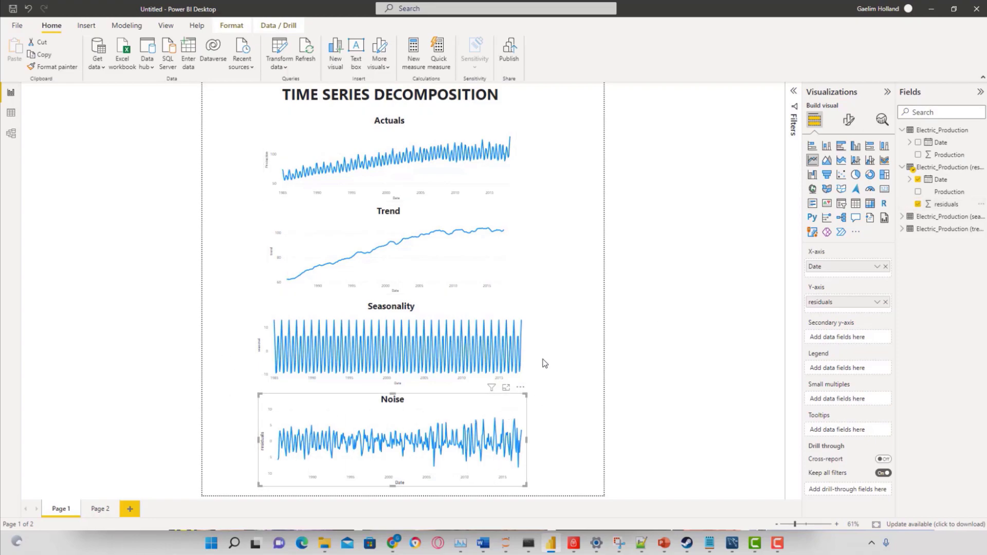
- View the Python decomposition plot on Page 2 and return to the Time Series Decomposition charts on Page 1
click(101, 510)
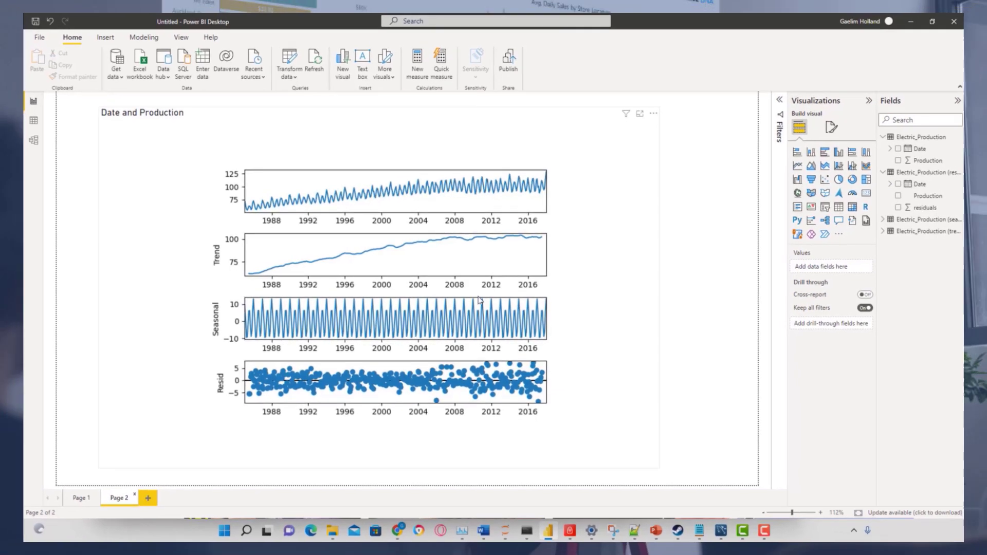
click(102, 490)
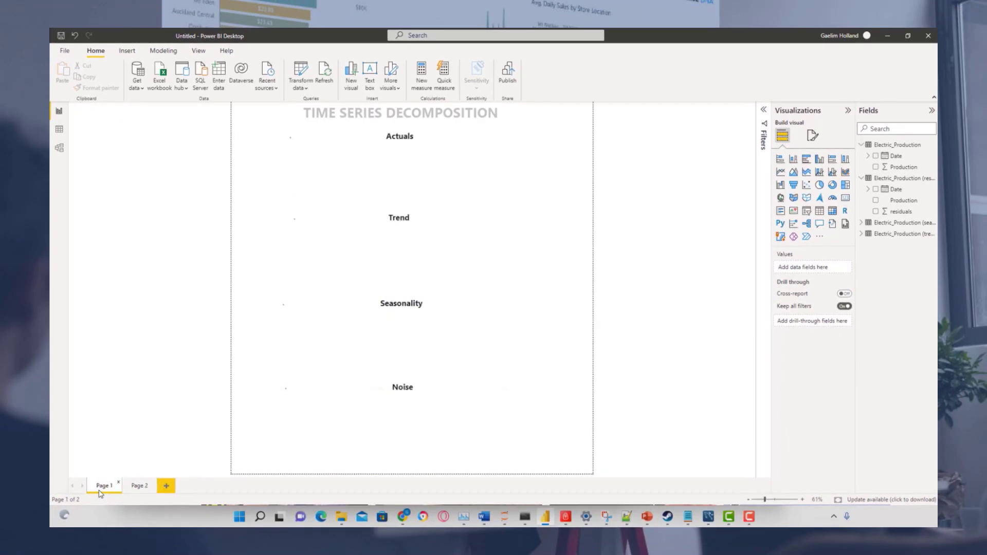